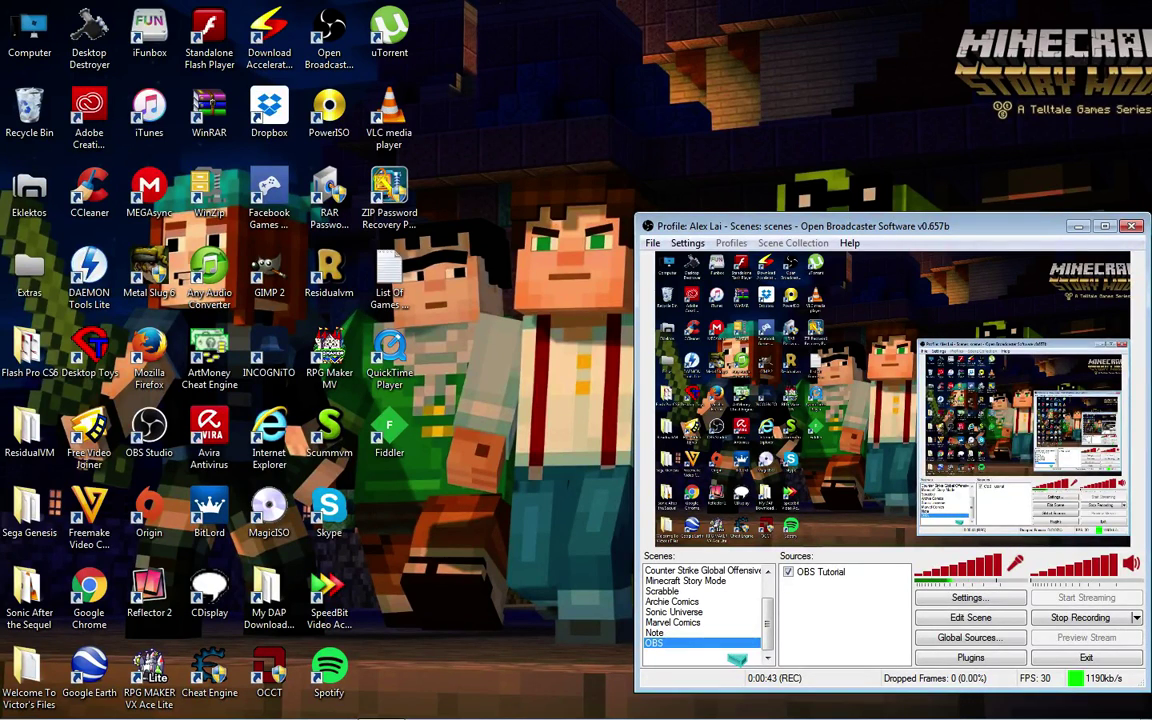
Add a new scene named 'GTA V' and browse the source types without adding one
right_click(736, 657)
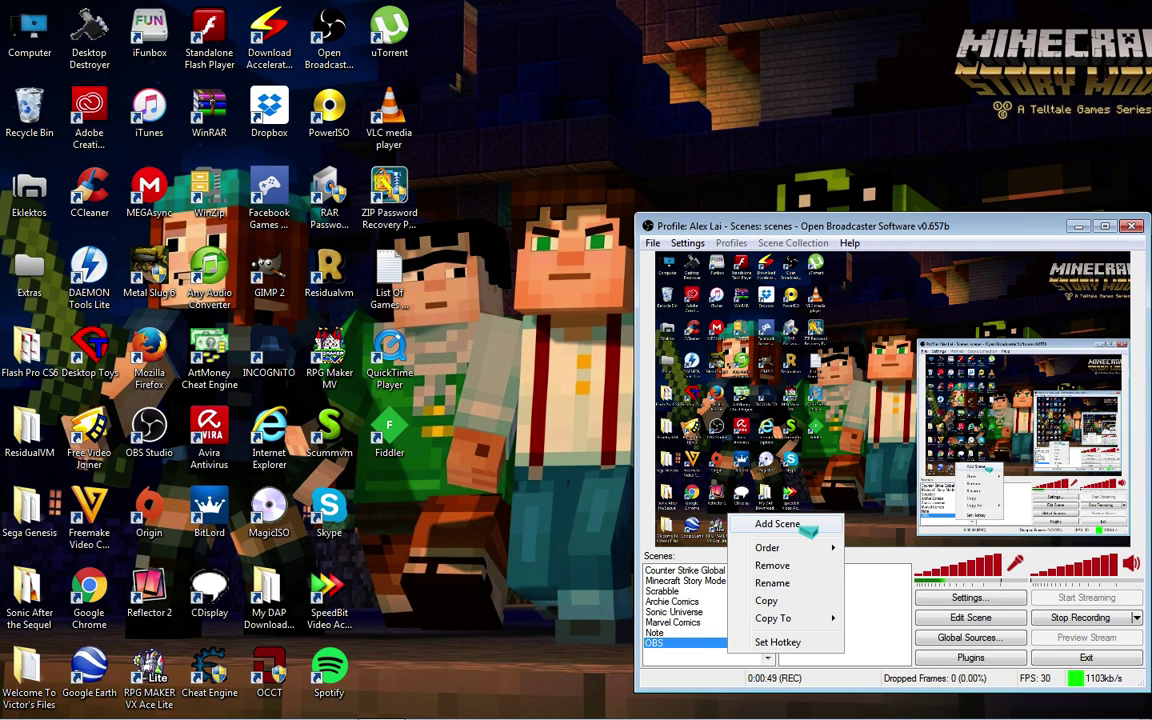
click(806, 532)
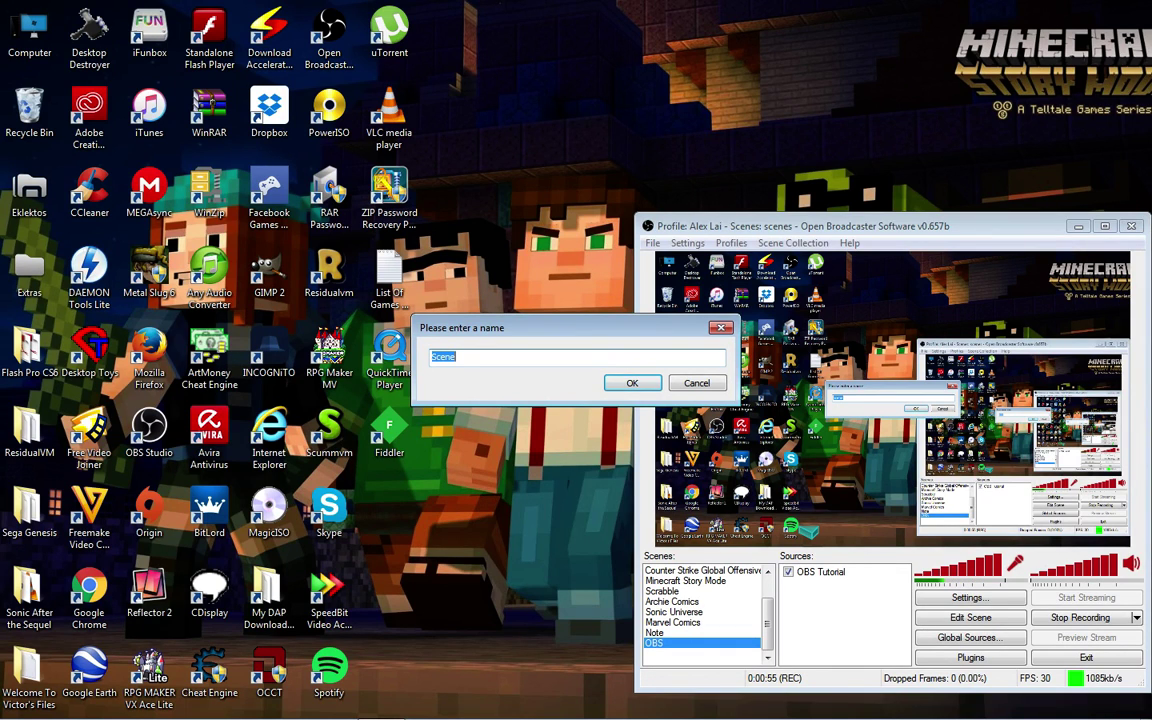
text(GTA V)
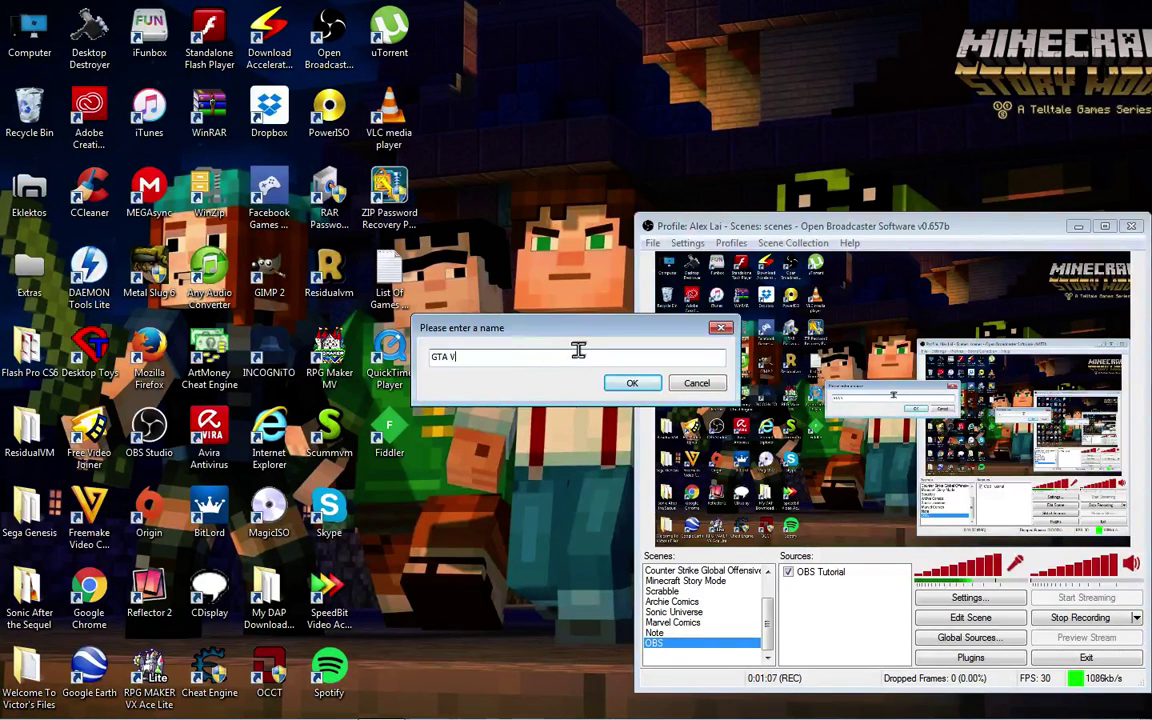
click(688, 386)
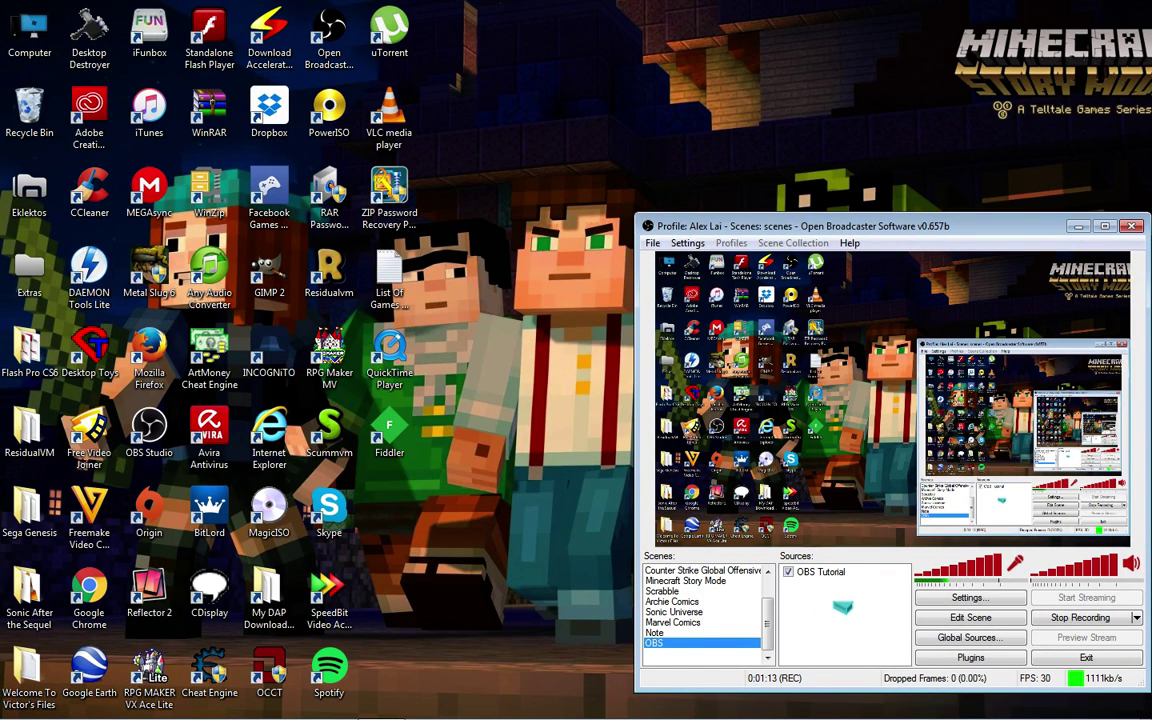
right_click(855, 605)
mouse_move(890, 612)
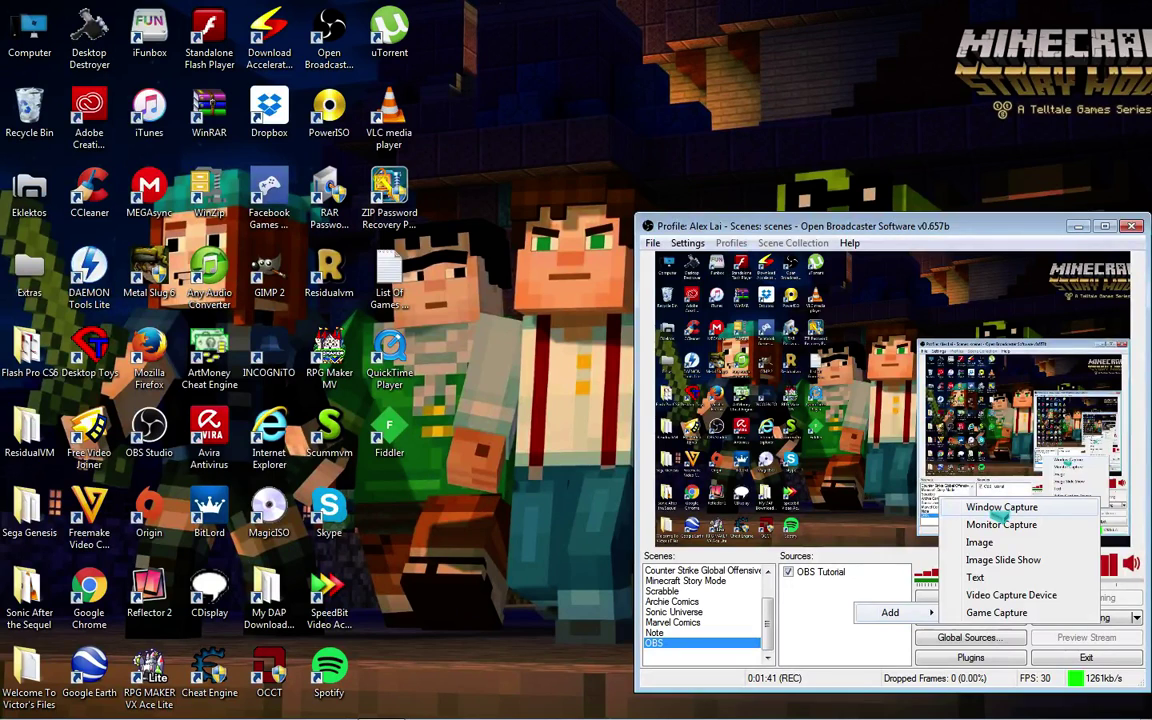
click(828, 616)
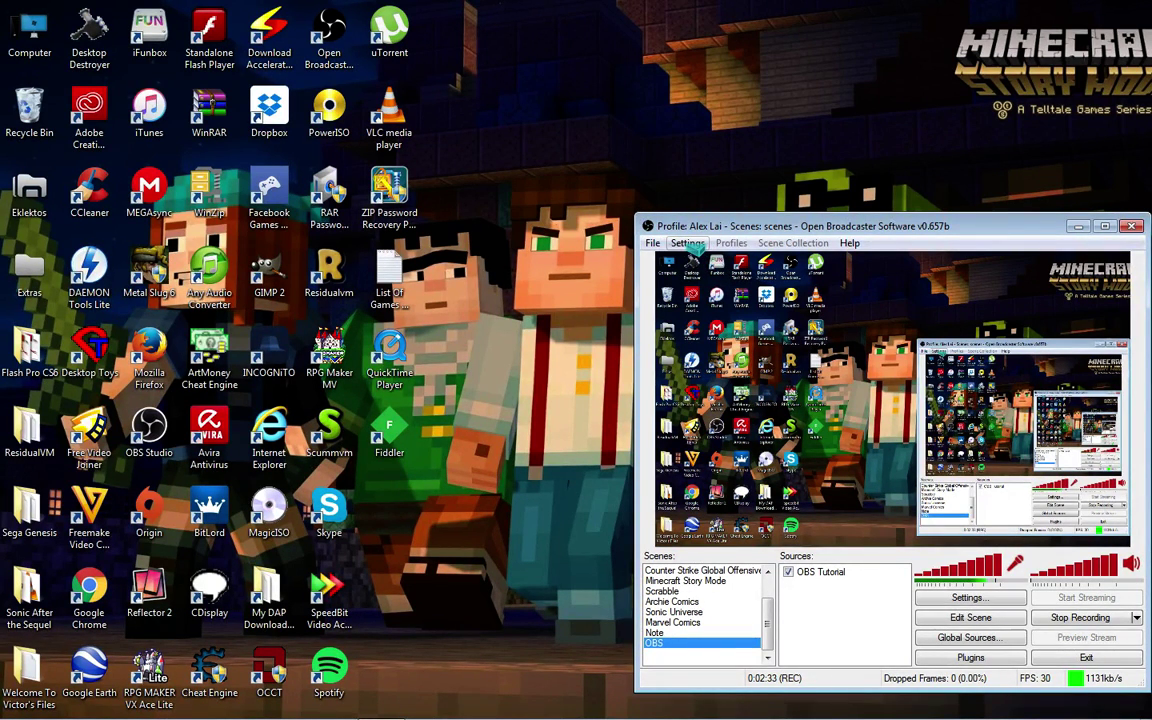
Open the Settings window on the Microphone Noise Gate page
click(690, 245)
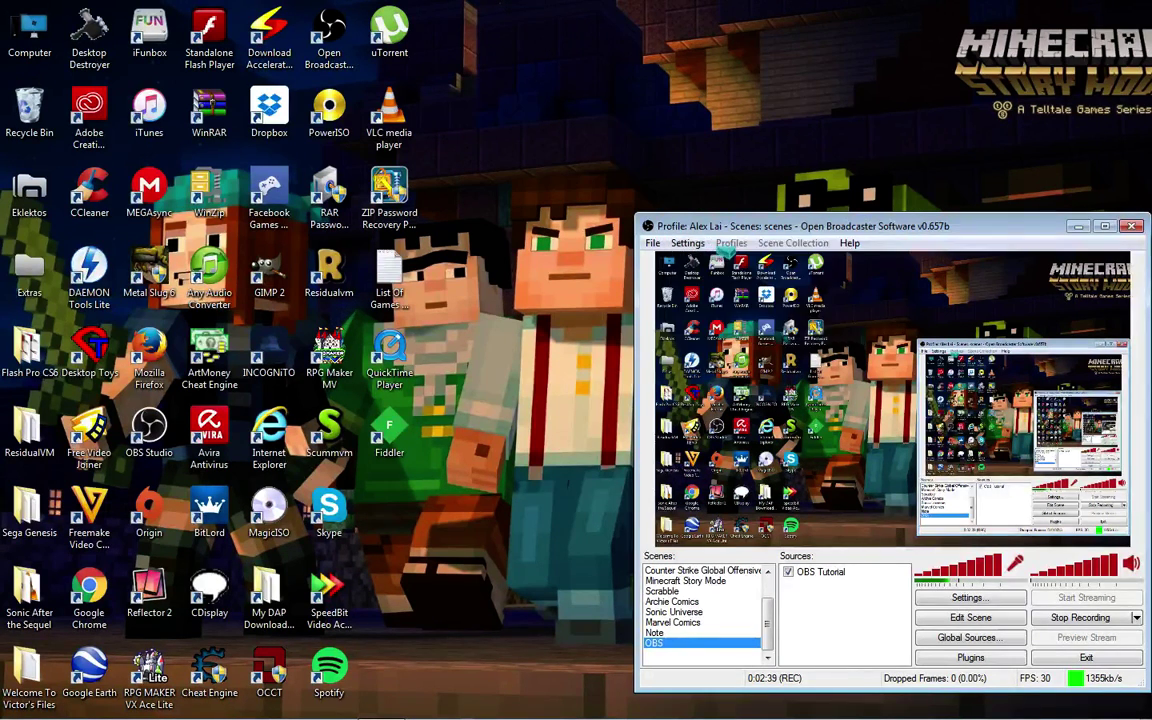
mouse_move(687, 243)
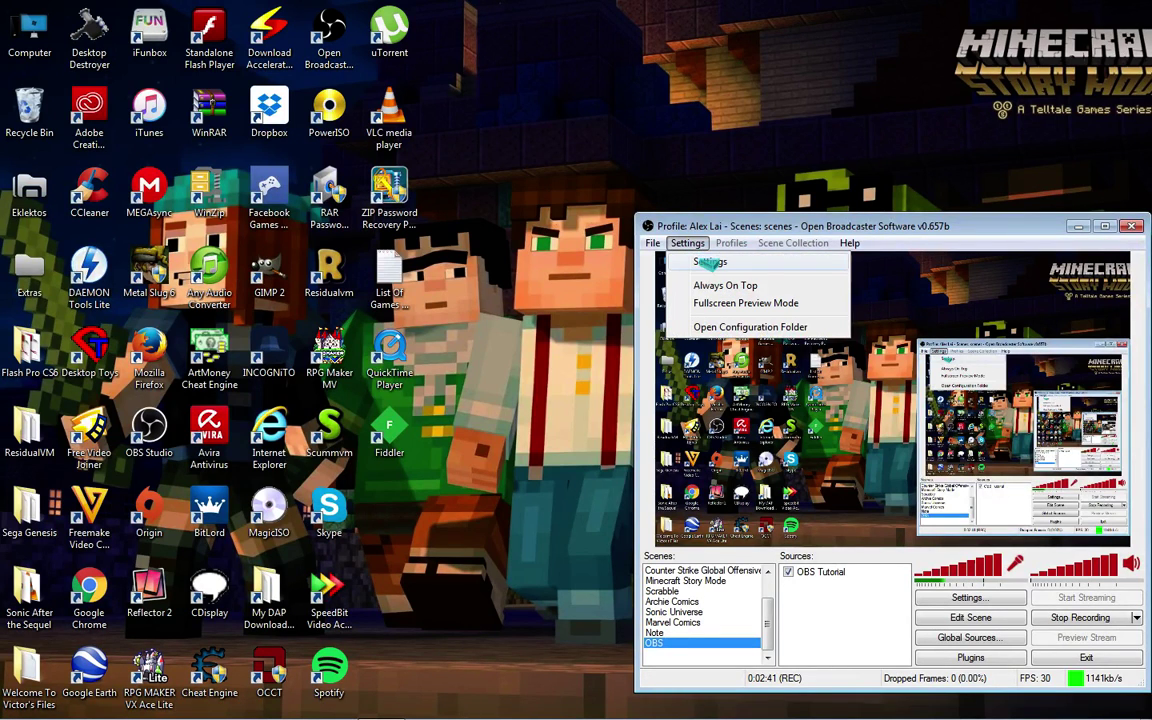
click(708, 261)
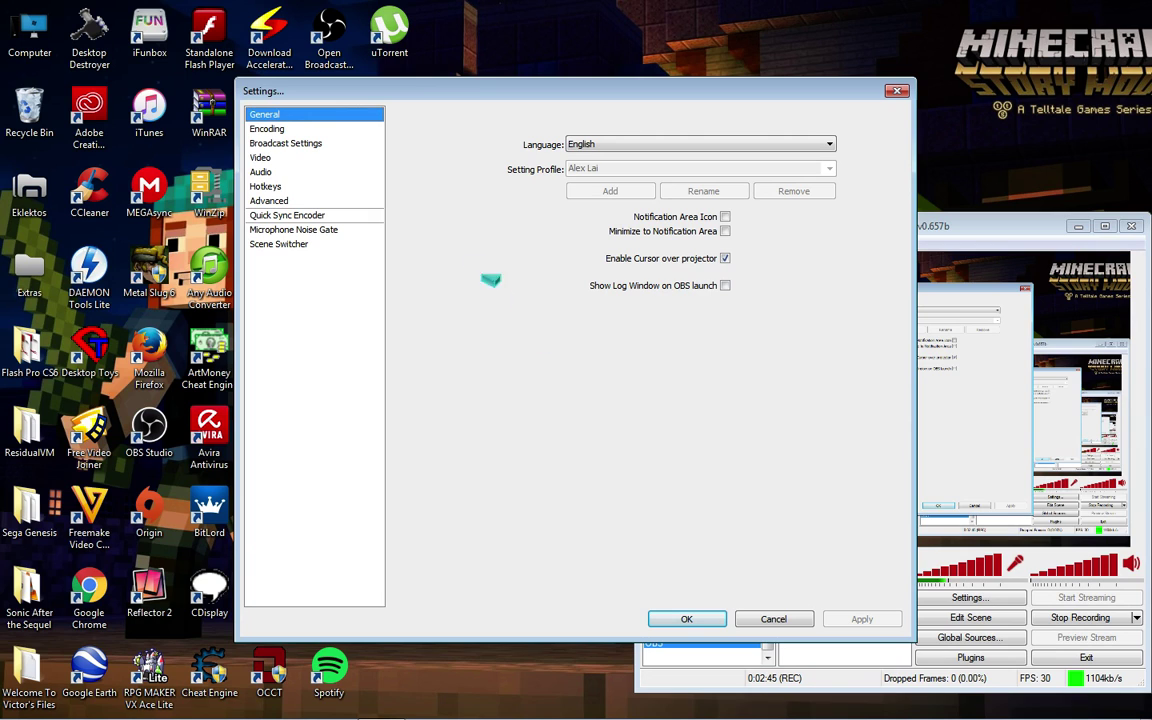
click(316, 230)
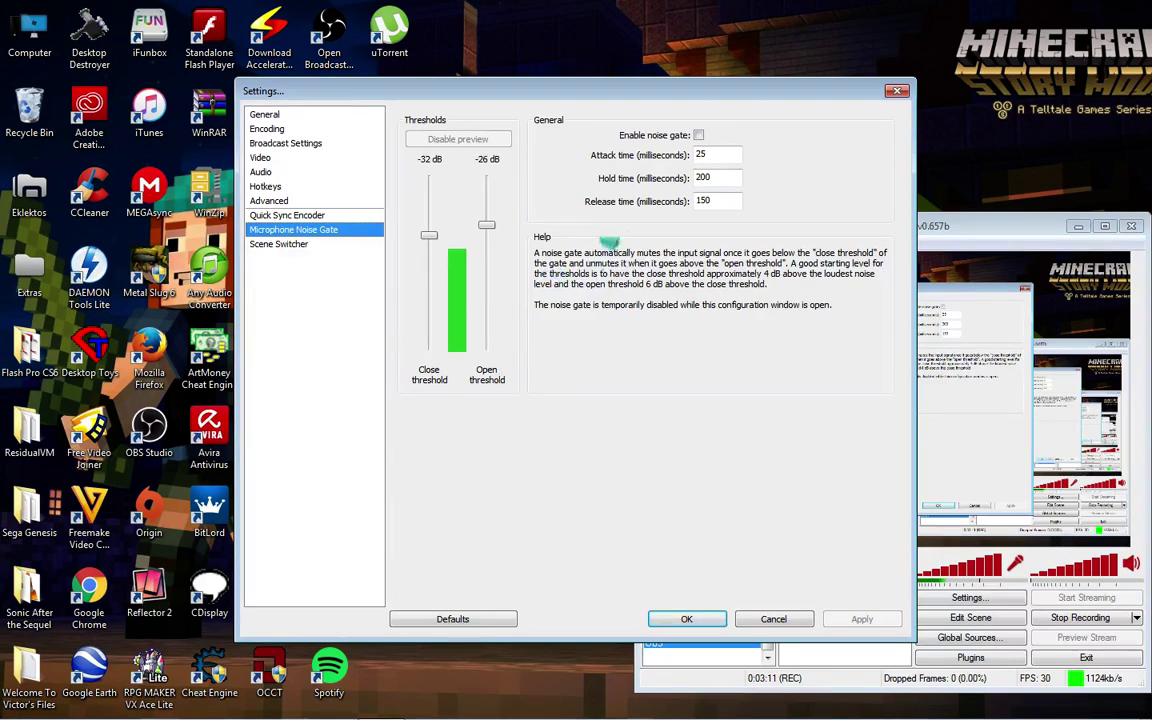
Review the disabled noise gate's thresholds and attack, hold and release times, leaving defaults unchanged
click(701, 137)
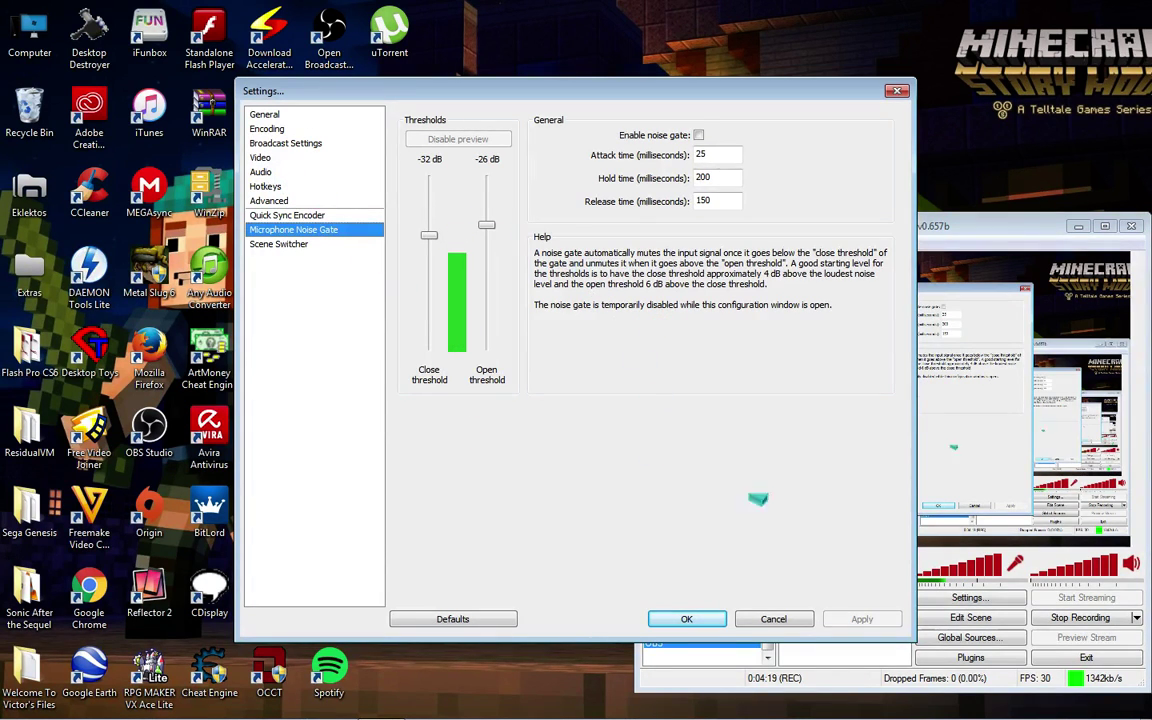
Close Settings and reopen it from the Settings menu, landing on the General page
click(798, 620)
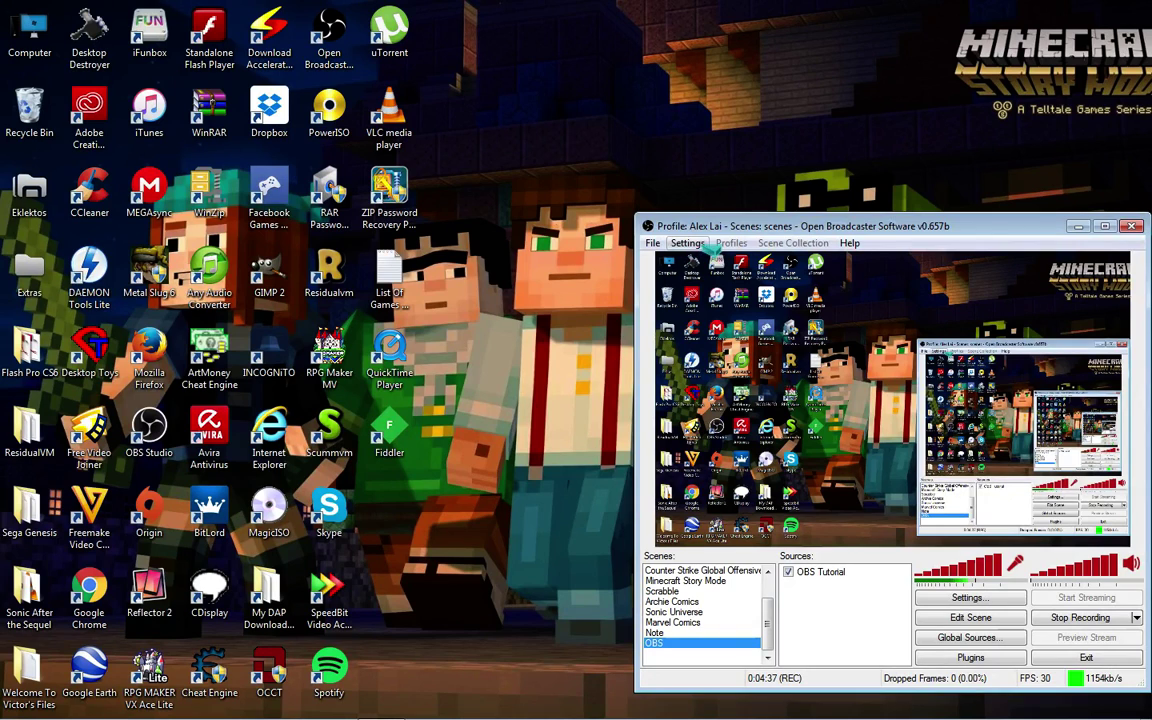
click(688, 243)
click(688, 243)
click(712, 263)
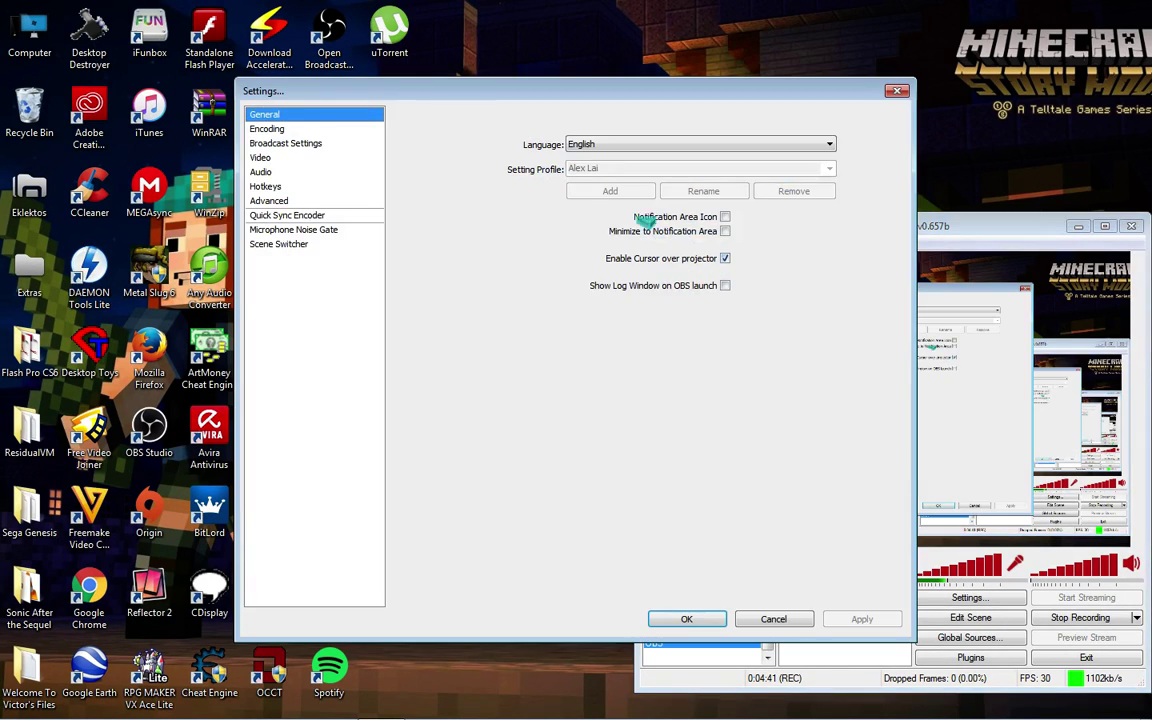
In Broadcast Settings, keep Mode on File Output Only with recordings saved to Videos
click(308, 144)
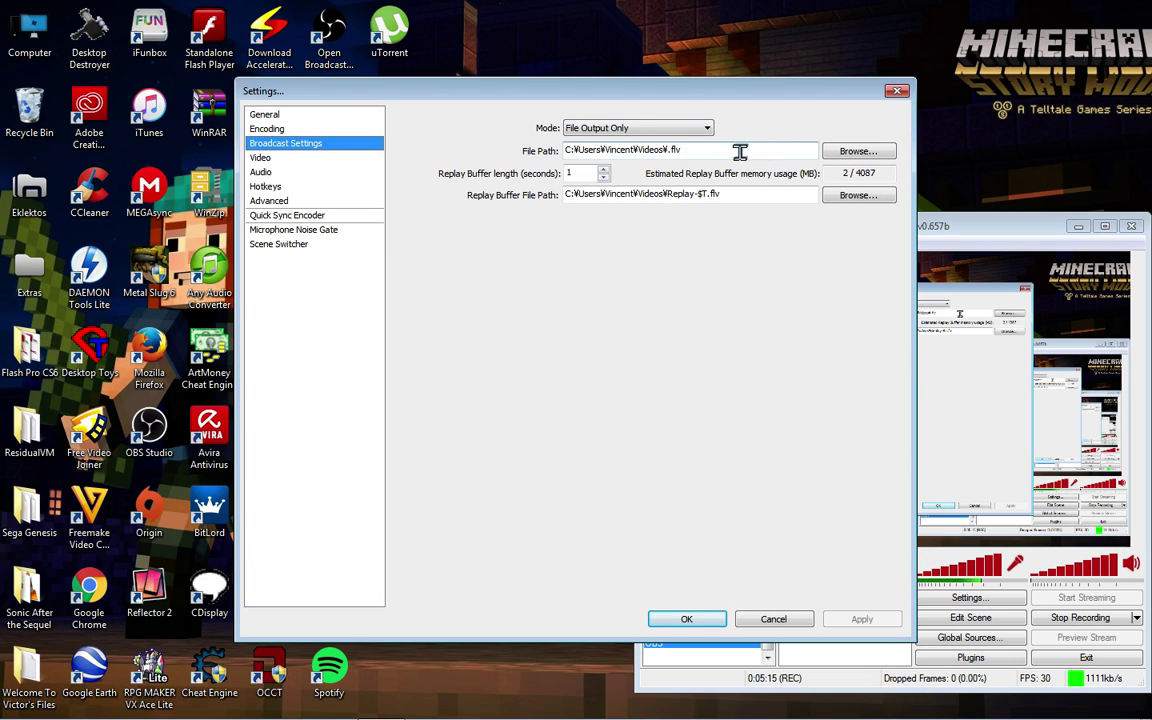
click(686, 129)
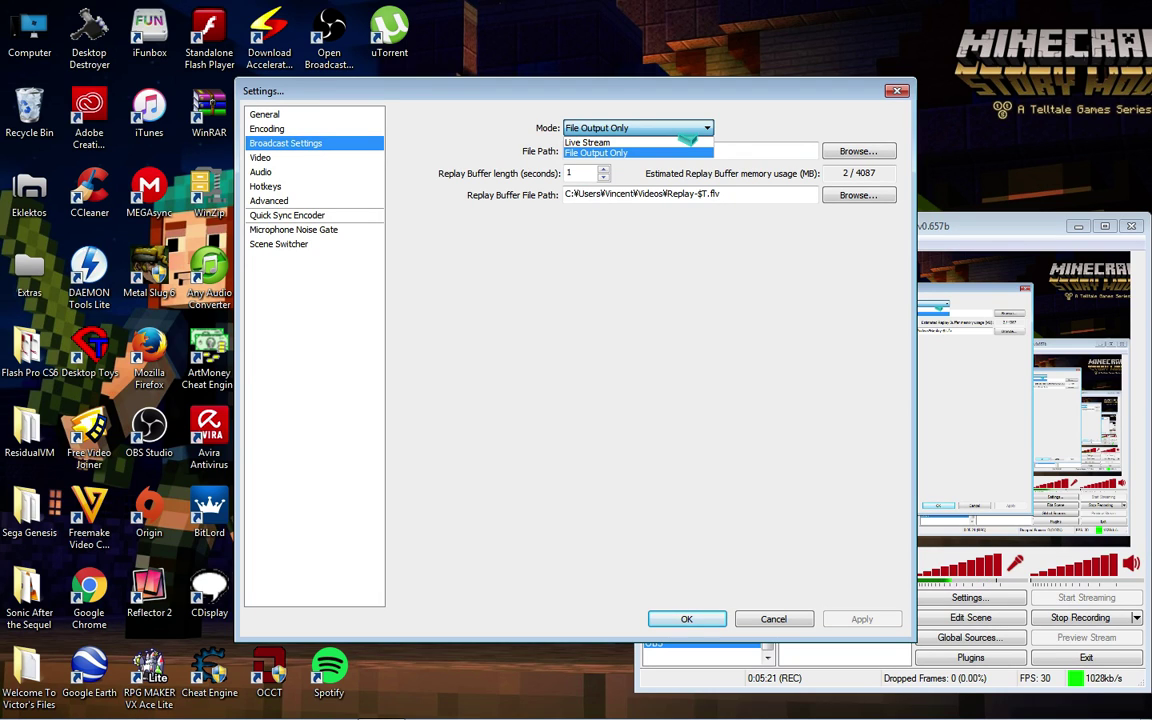
click(688, 150)
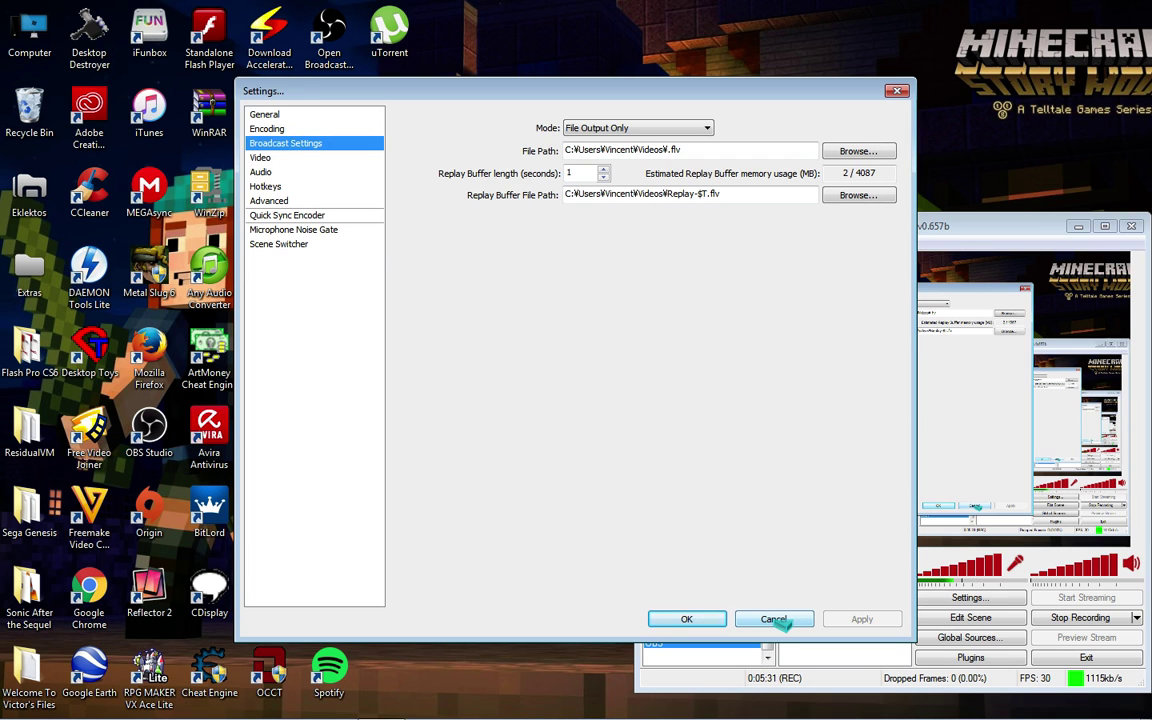
Cancel the Settings dialog, returning to the main OBS window
click(776, 620)
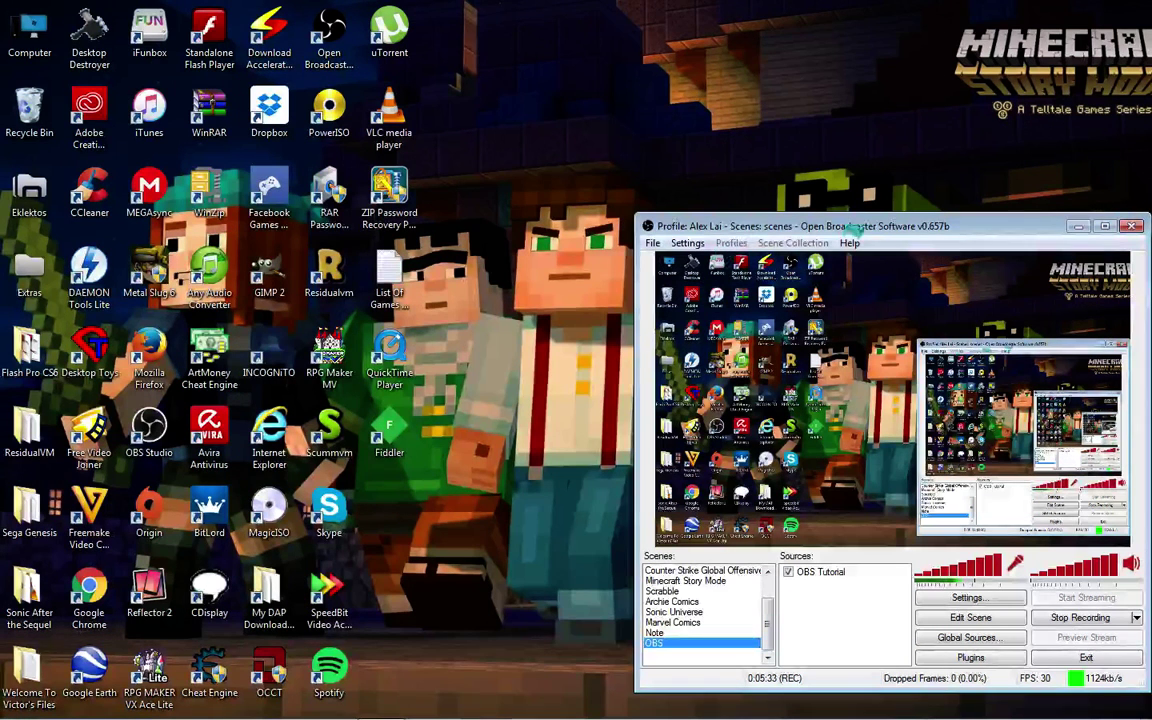